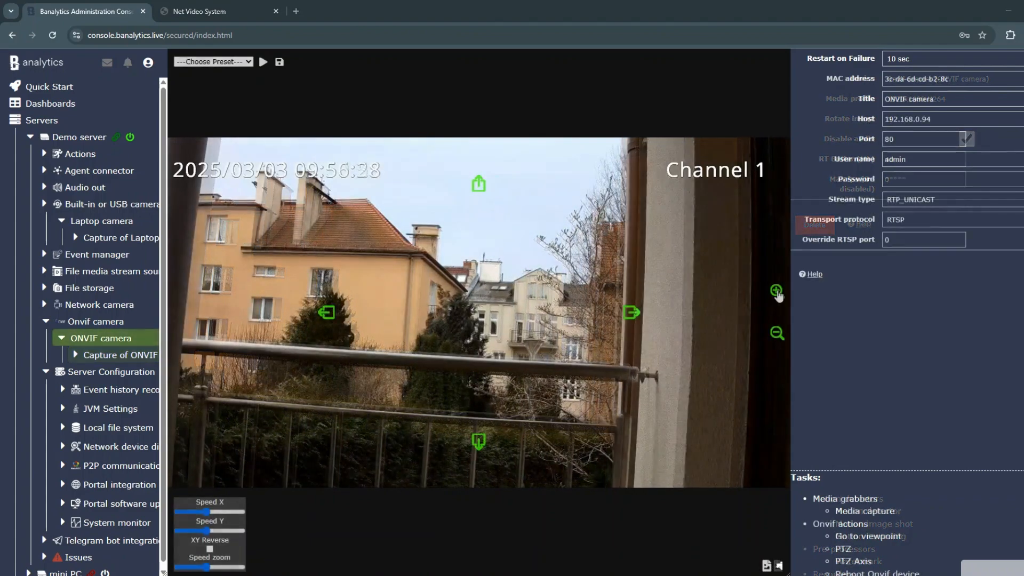
# Zoom in on the ONVIF camera's live view
pyautogui.click(777, 291)
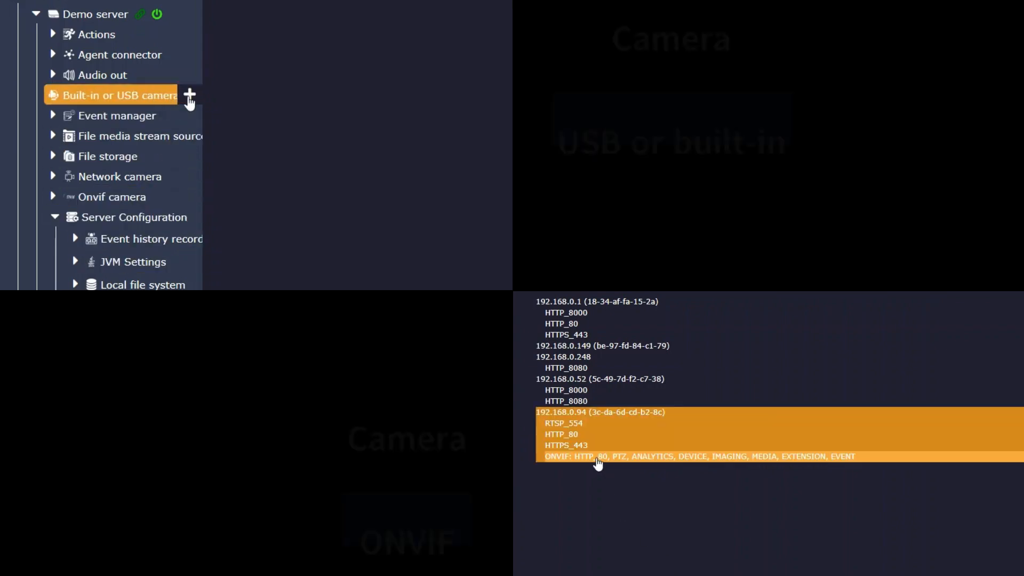
# Title the new ONVIF device "ONVIF camera" and the new built-in or USB device "Laptop camera"
pyautogui.click(744, 371)
pyautogui.click(234, 93)
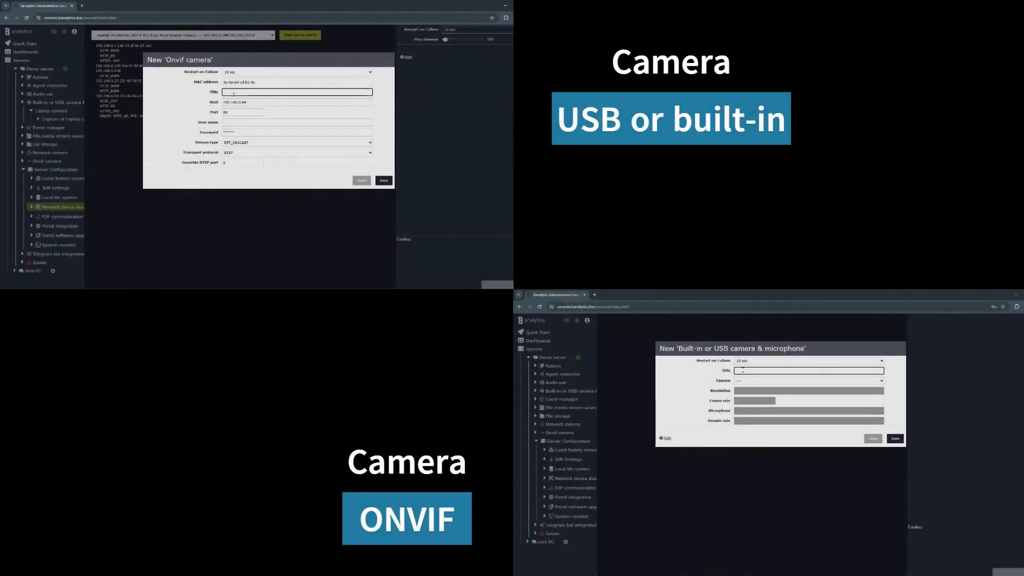
pyautogui.write('ONV')
pyautogui.write('IF camLeraapt')
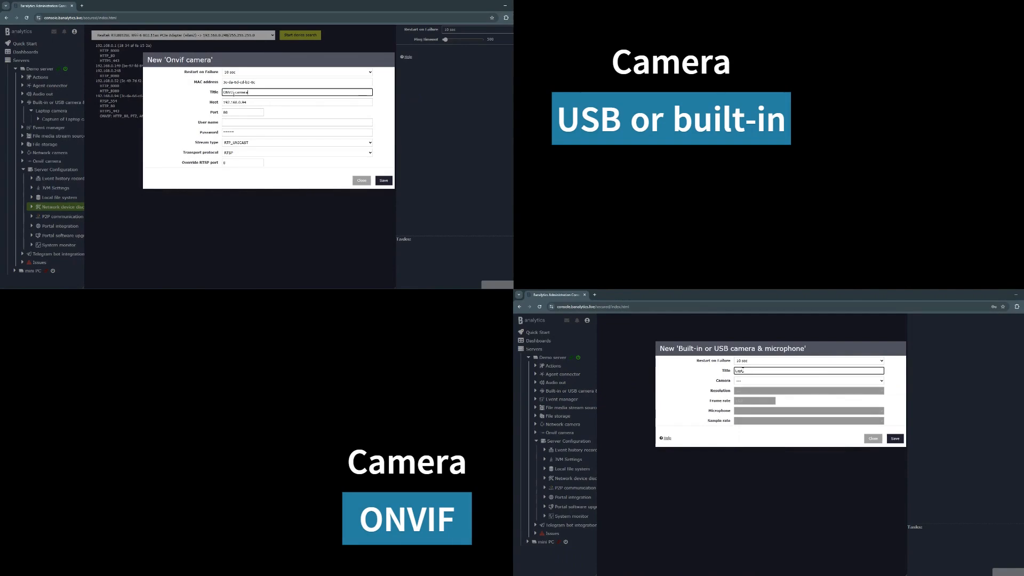
pyautogui.write('op cam')
pyautogui.click(234, 122)
pyautogui.write('eraa')
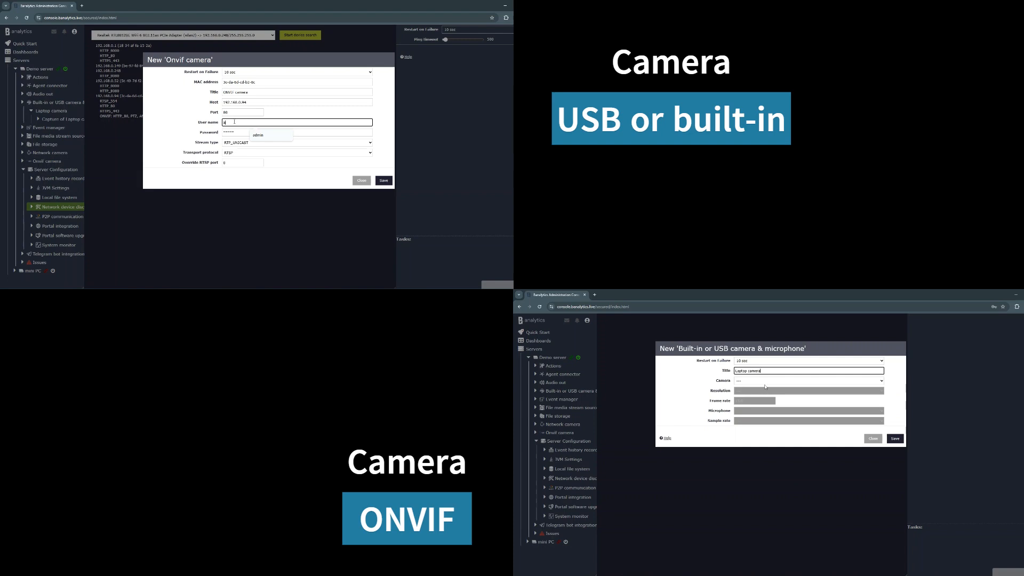
# Choose the HP True Vision HD Camera at 1280x720 for the laptop camera, and enter the ONVIF camera's user name admin and password
pyautogui.click(765, 383)
pyautogui.write('dmin')
pyautogui.click(767, 395)
pyautogui.press('Tab')
pyautogui.click(766, 393)
pyautogui.write('••')
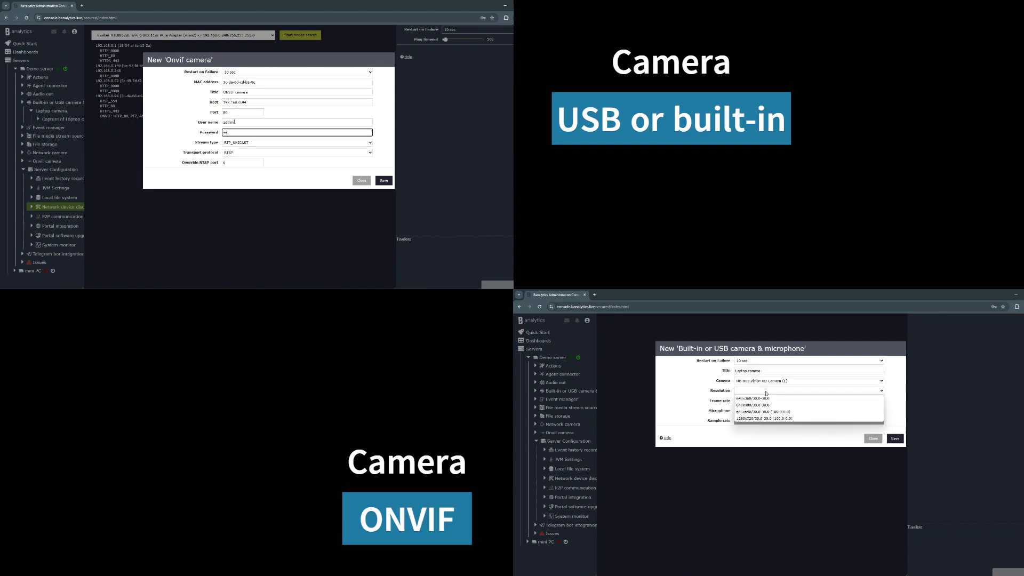
pyautogui.write('•••••')
pyautogui.click(764, 418)
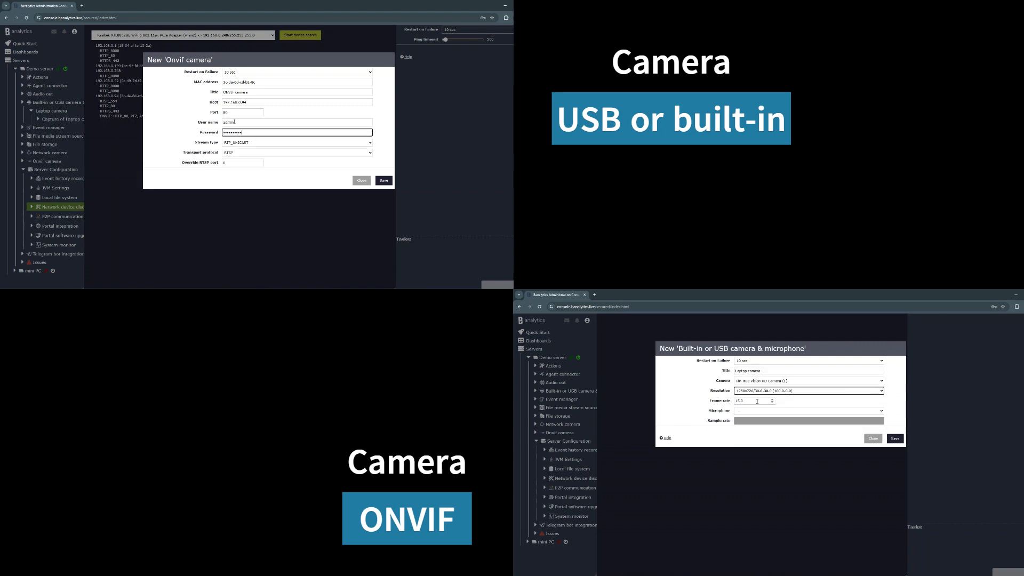
# Set the laptop camera's frame rate to 30 and save the new ONVIF camera
pyautogui.doubleClick(757, 401)
pyautogui.write('30')
pyautogui.click(383, 183)
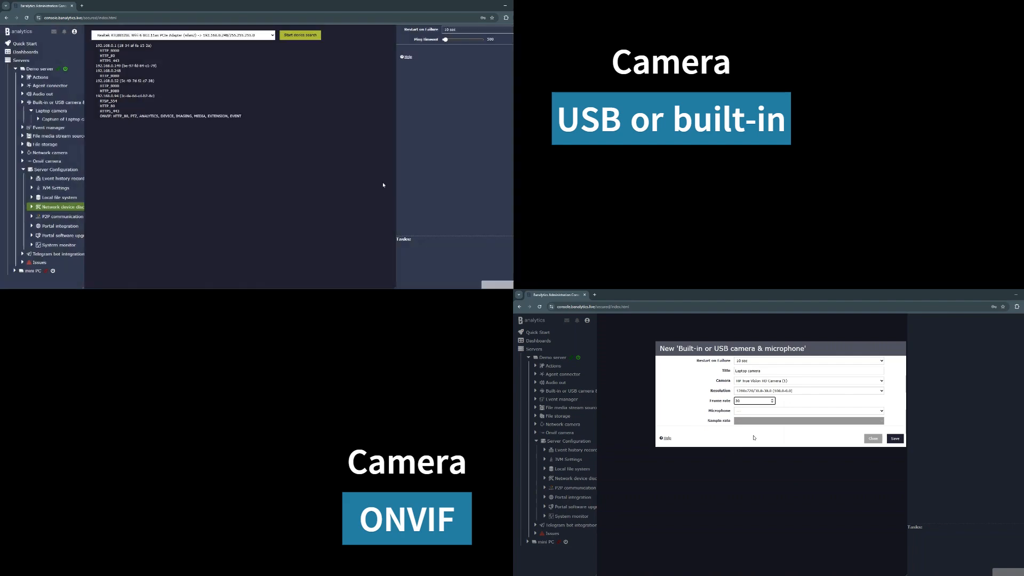
# Assign the Microphone Array with a 44100 sample rate to the laptop camera and save it
pyautogui.click(757, 411)
pyautogui.click(759, 426)
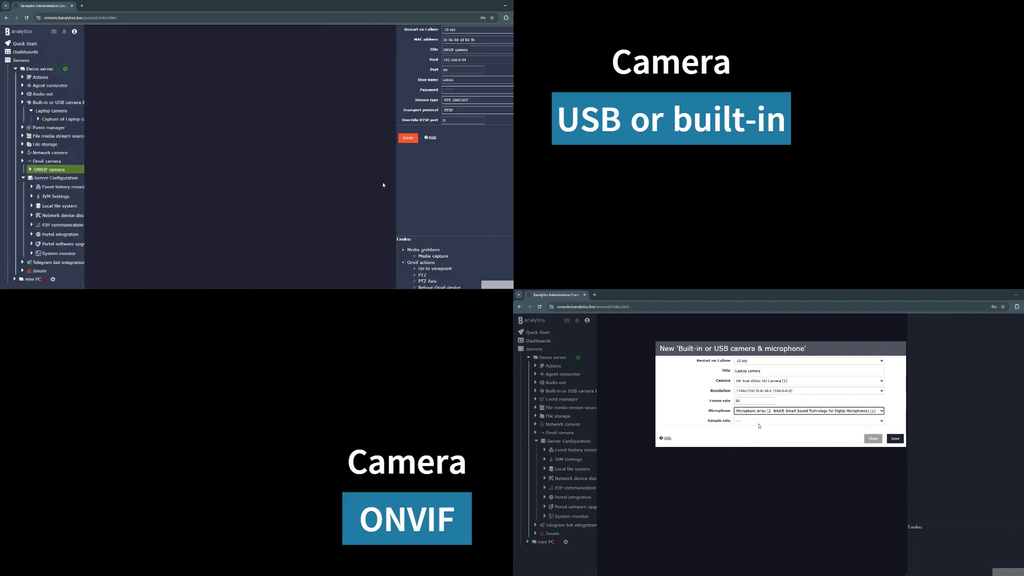
pyautogui.click(842, 421)
pyautogui.click(746, 458)
pyautogui.click(31, 170)
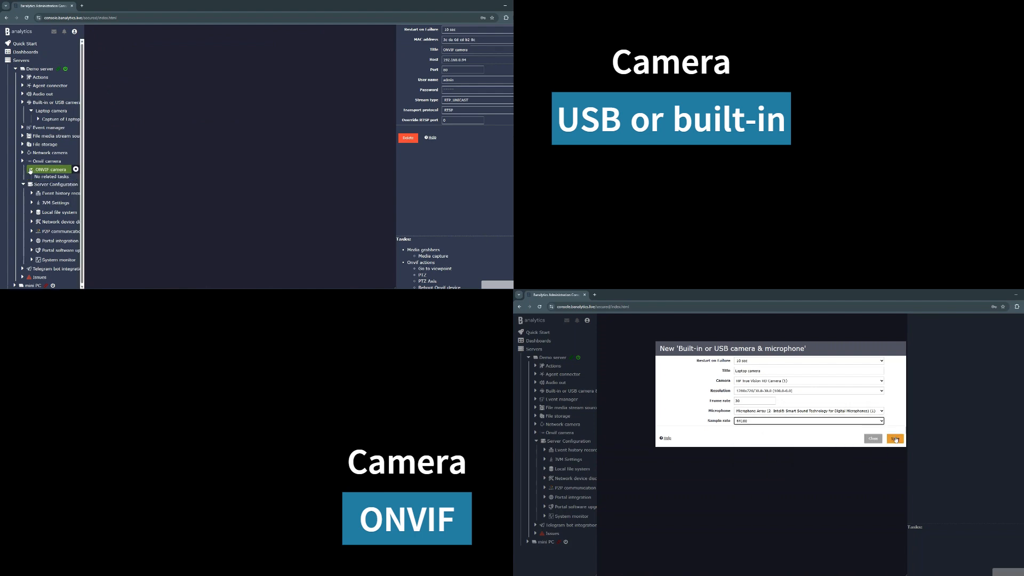
pyautogui.click(895, 440)
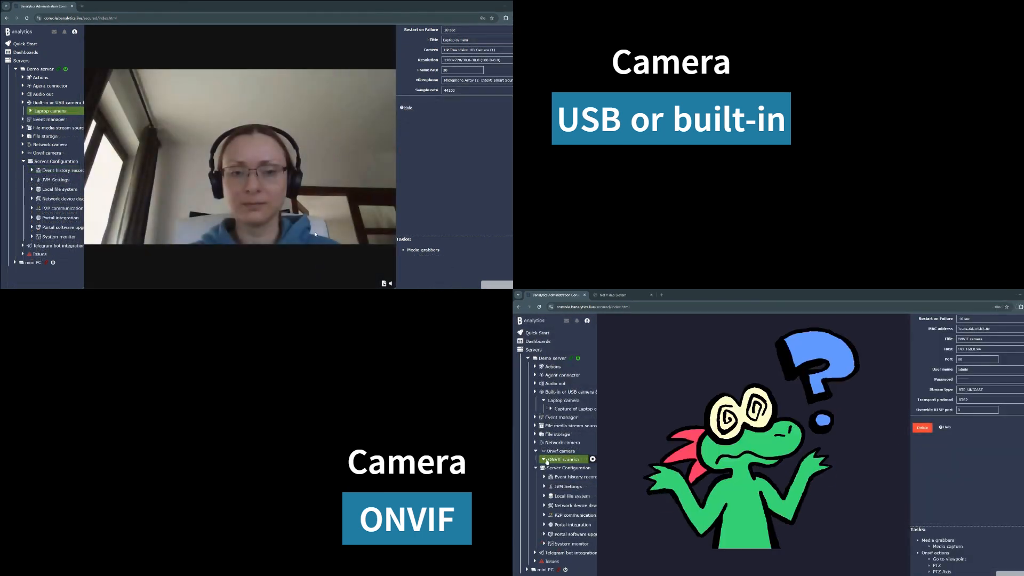
# Show the related tasks of the laptop and ONVIF cameras, and start a new Media capture task for the ONVIF camera
pyautogui.click(544, 460)
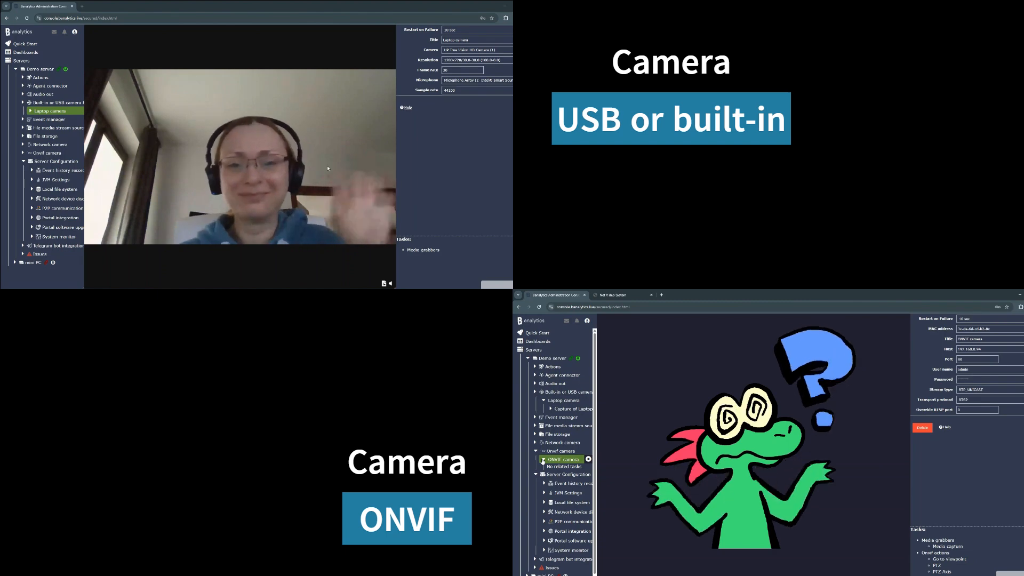
pyautogui.click(31, 113)
pyautogui.click(46, 119)
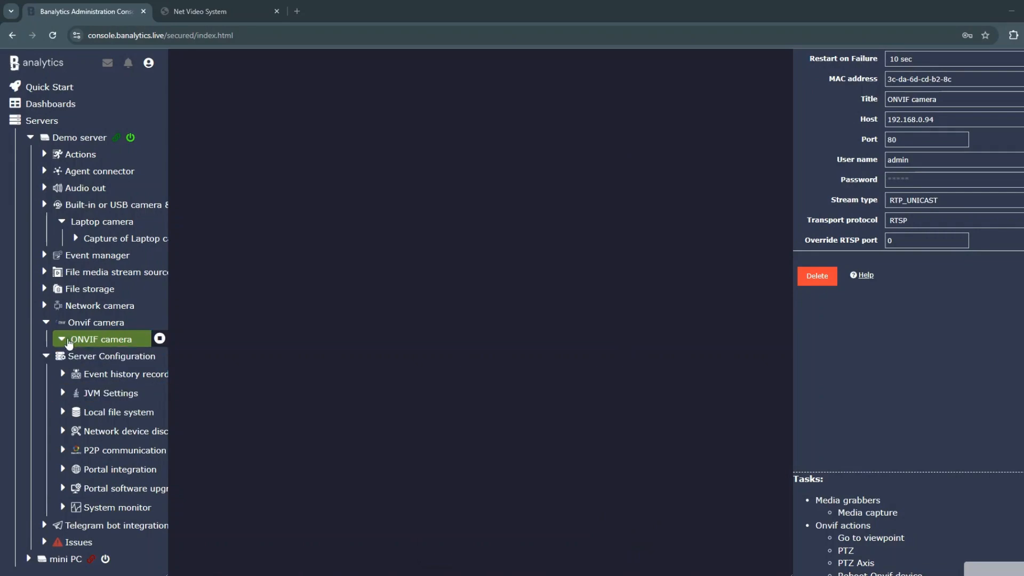
pyautogui.click(61, 341)
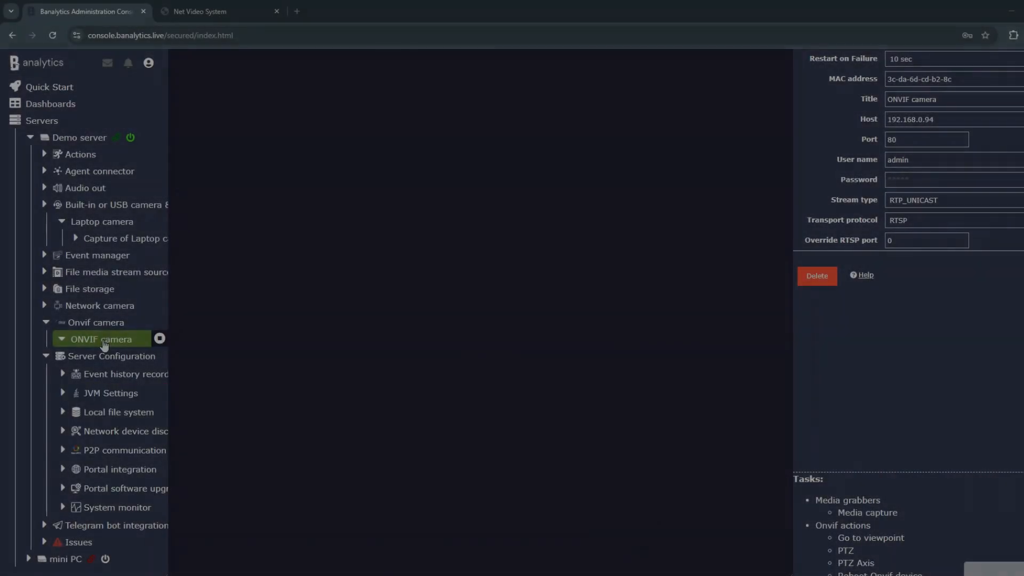
pyautogui.click(61, 341)
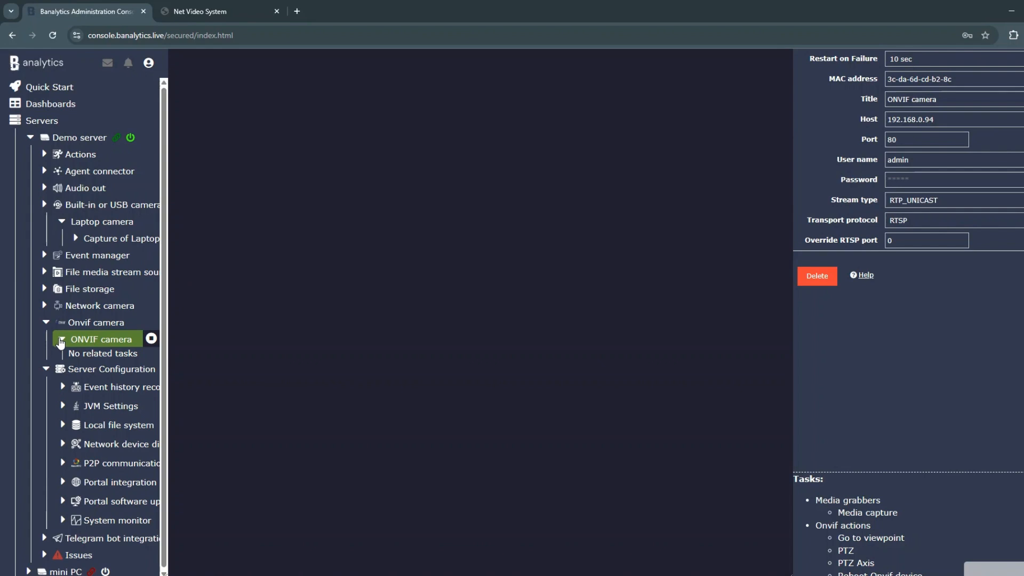
pyautogui.click(857, 515)
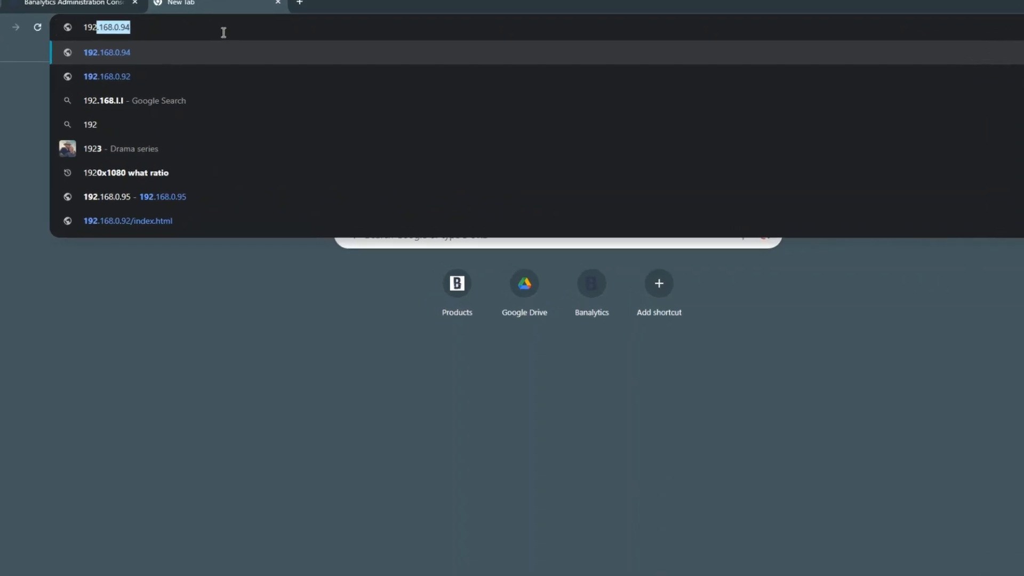
# Open the camera's own web interface at 192.168.0.94 in the browser and go to its configuration page
pyautogui.write('.168.0.94')
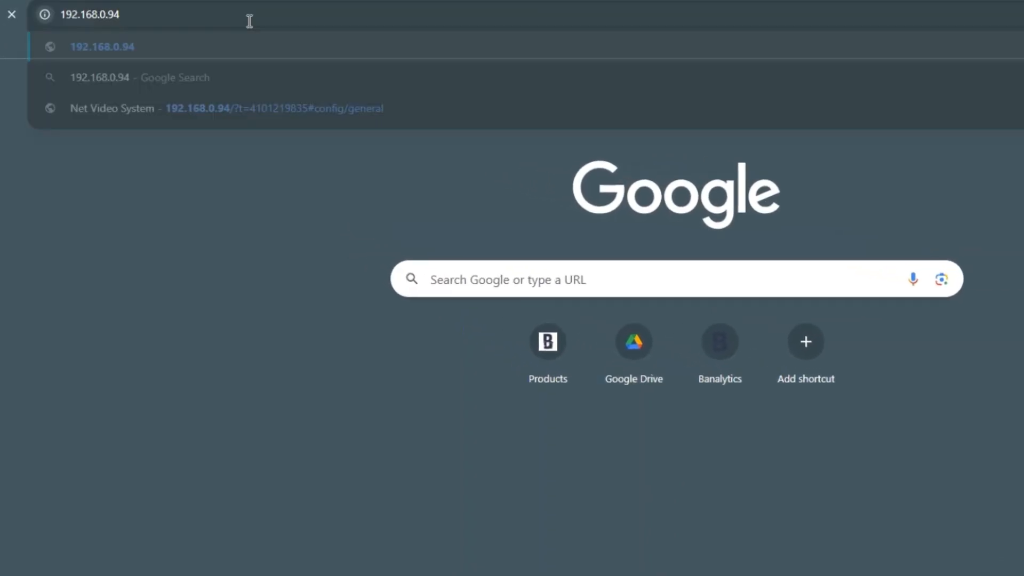
pyautogui.press('Return')
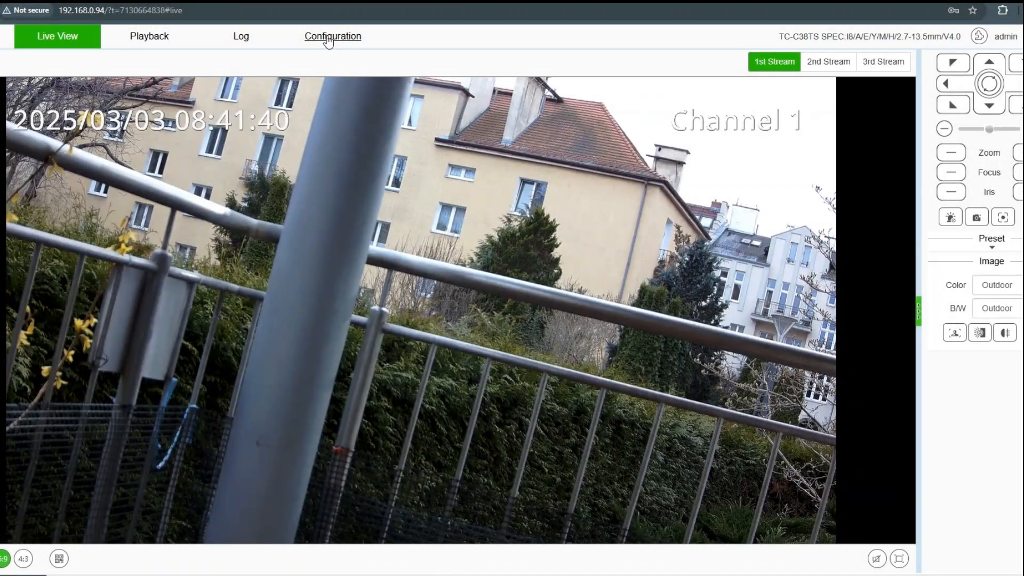
pyautogui.click(330, 38)
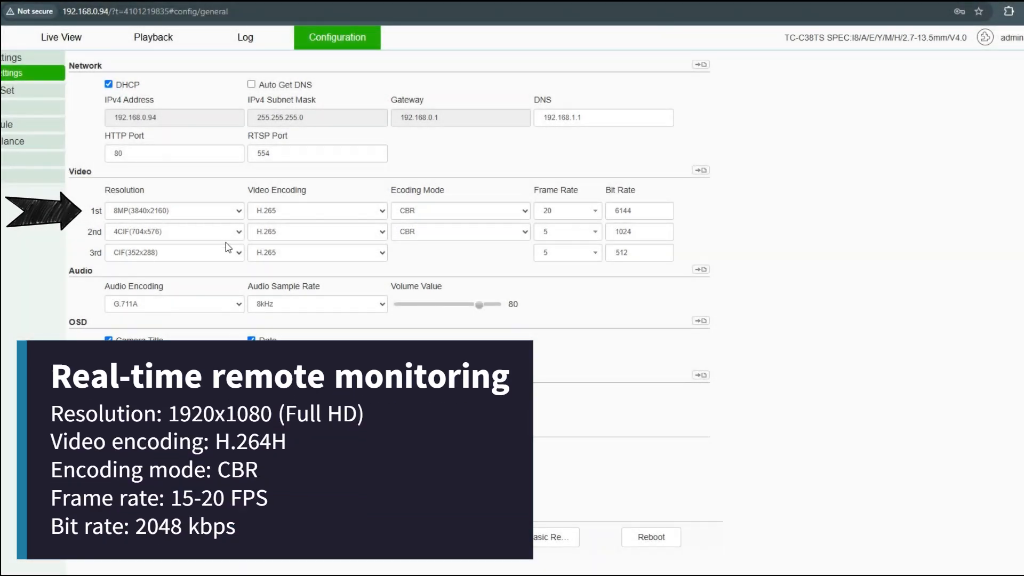
# Set the 1st video stream to 1080P(1920x1080), H.264H encoding, CBR mode and a bit rate of 2048
pyautogui.click(237, 212)
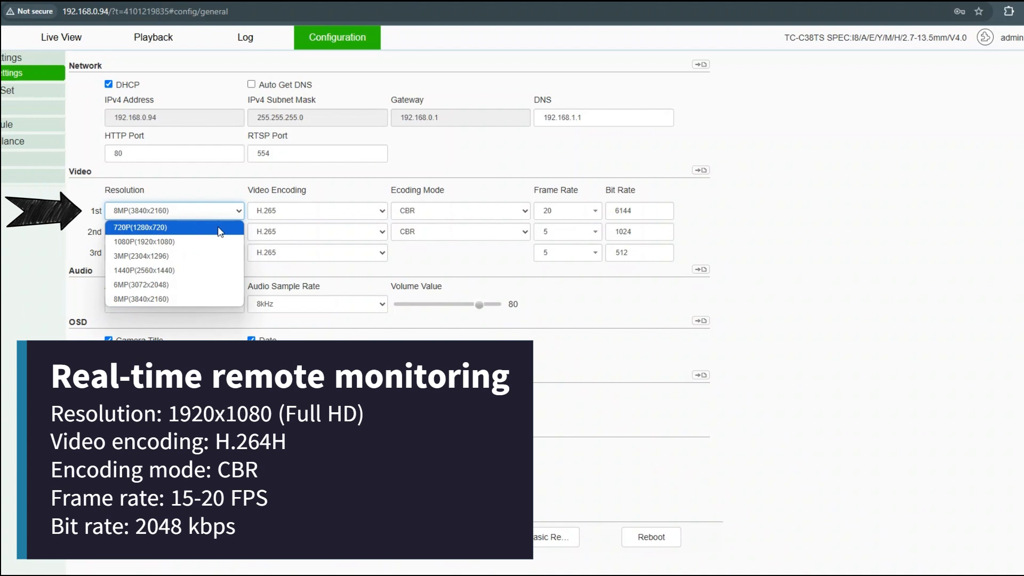
pyautogui.click(218, 243)
pyautogui.click(296, 210)
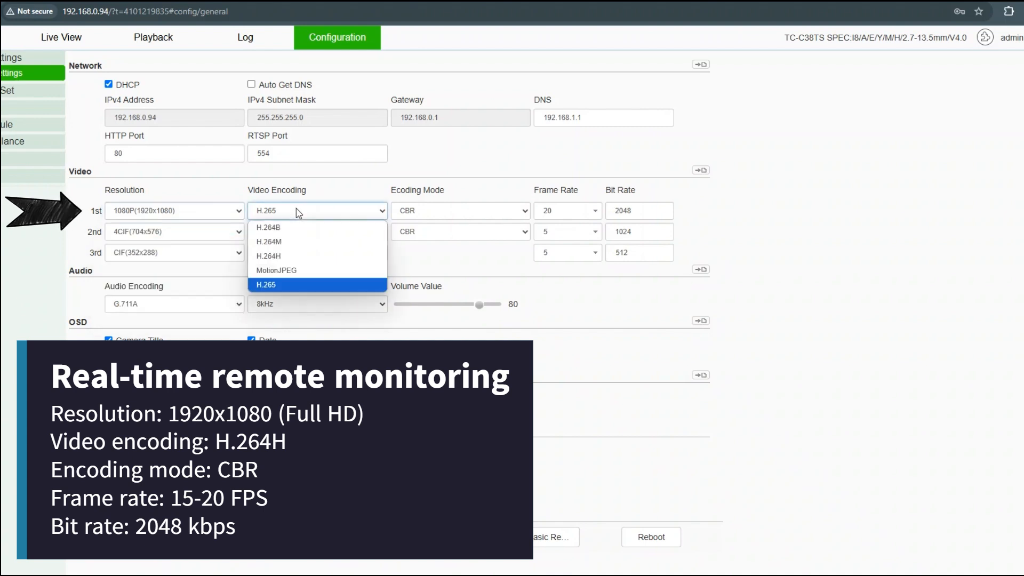
pyautogui.click(292, 256)
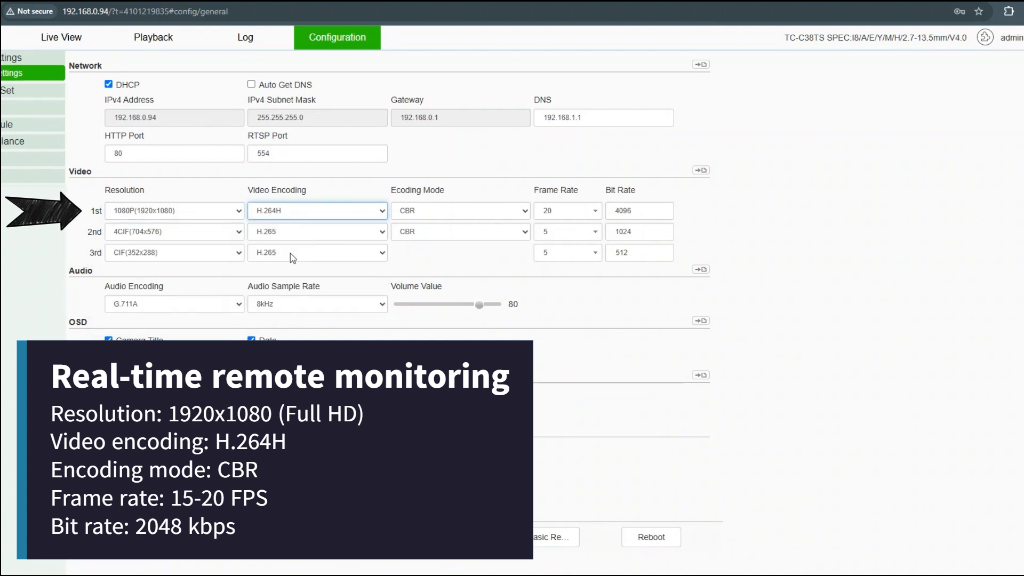
pyautogui.click(422, 214)
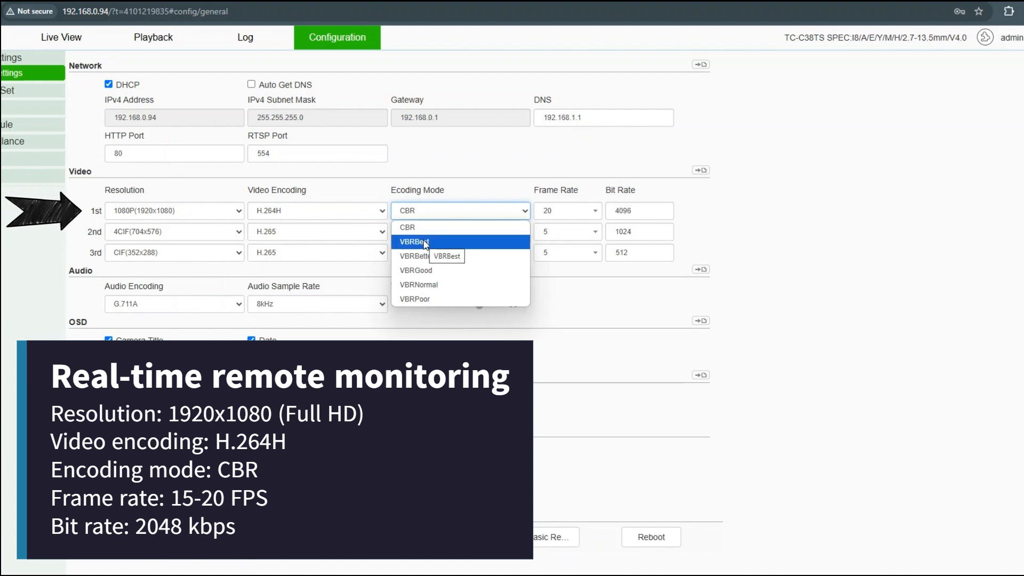
pyautogui.click(426, 228)
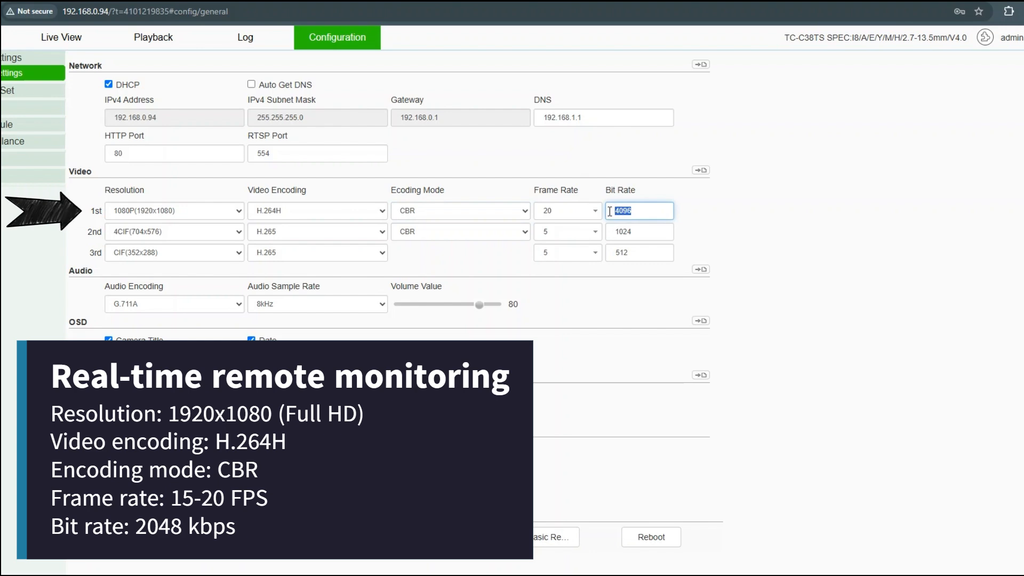
pyautogui.click(609, 212)
pyautogui.write('2048')
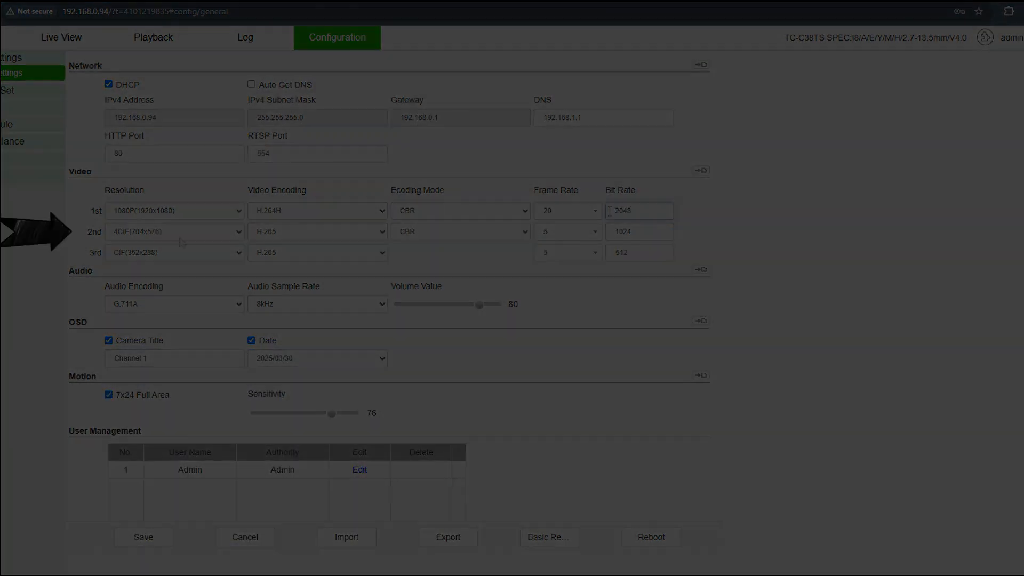
# Set the 2nd video stream to 4CIF(704x576), H.264B encoding, VBRNormal mode and a frame rate of 10
pyautogui.click(181, 232)
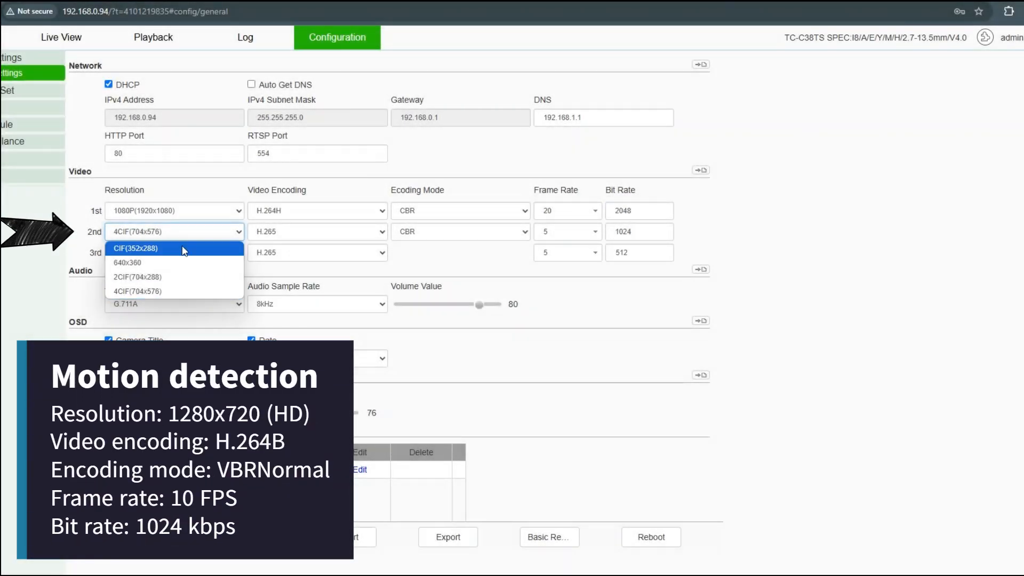
pyautogui.click(186, 291)
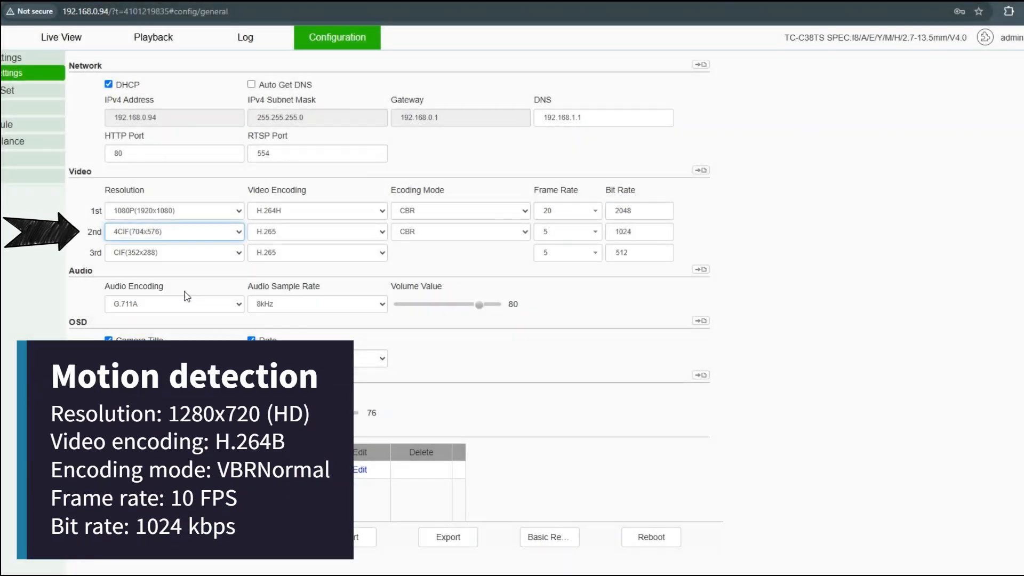
pyautogui.click(278, 232)
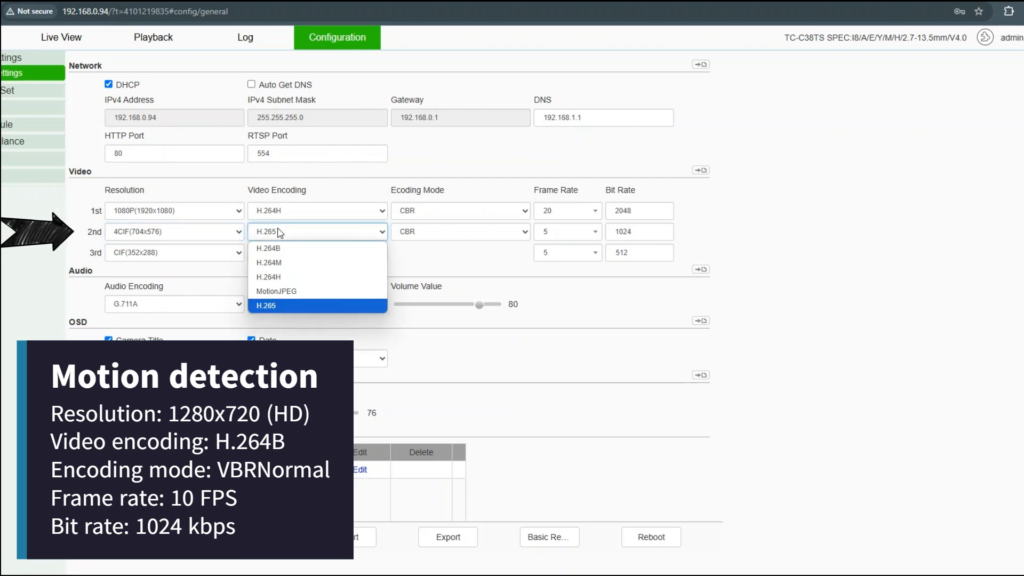
pyautogui.click(288, 249)
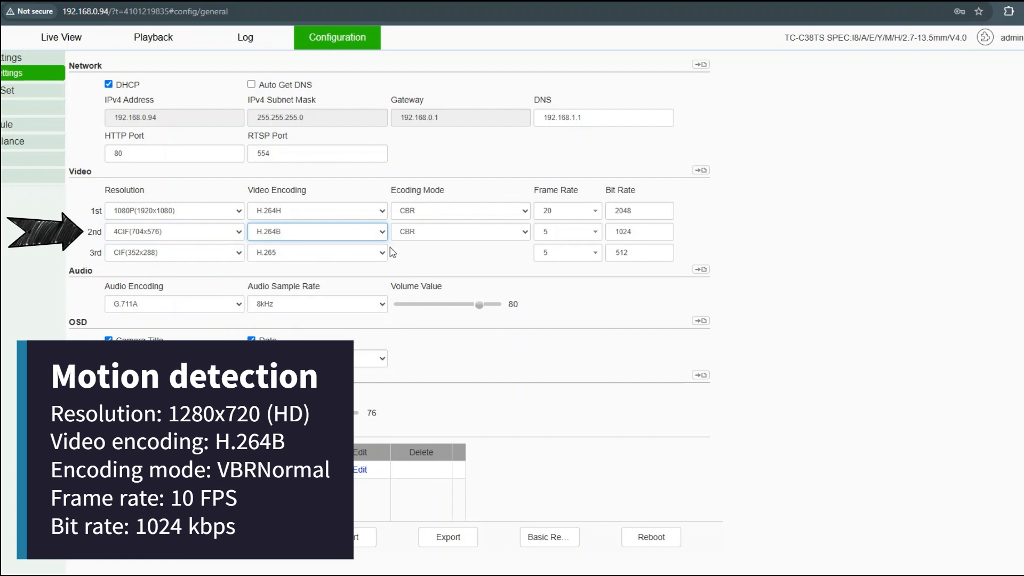
pyautogui.click(432, 236)
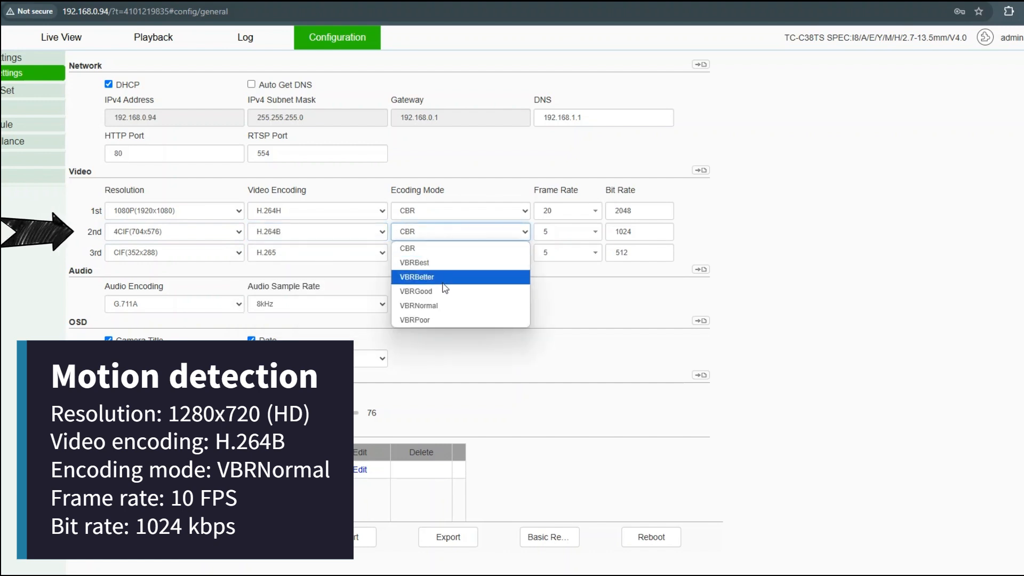
pyautogui.click(445, 306)
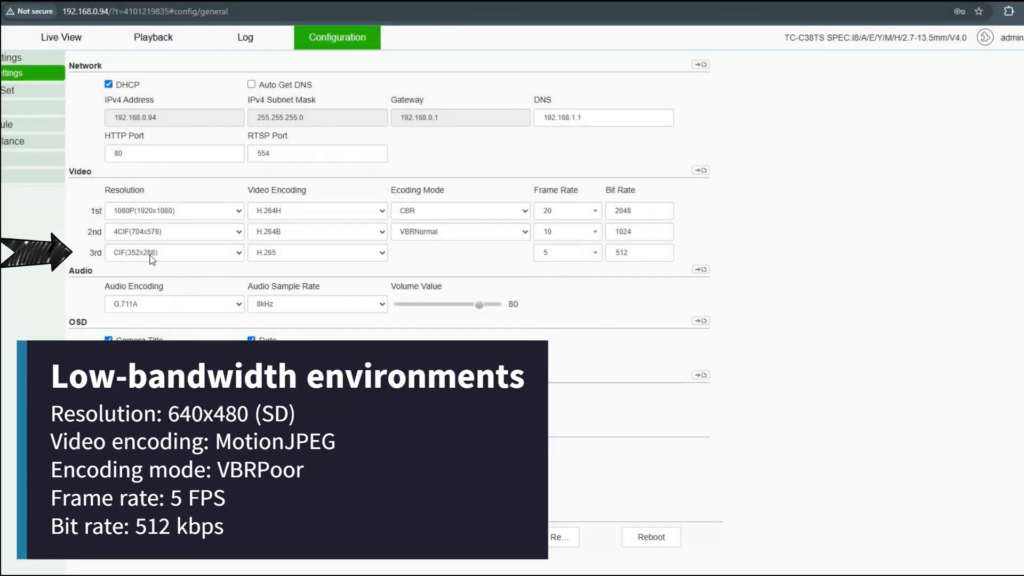
# Set the 3rd video stream to VGA(640x480) resolution with MotionJPEG encoding
pyautogui.click(152, 255)
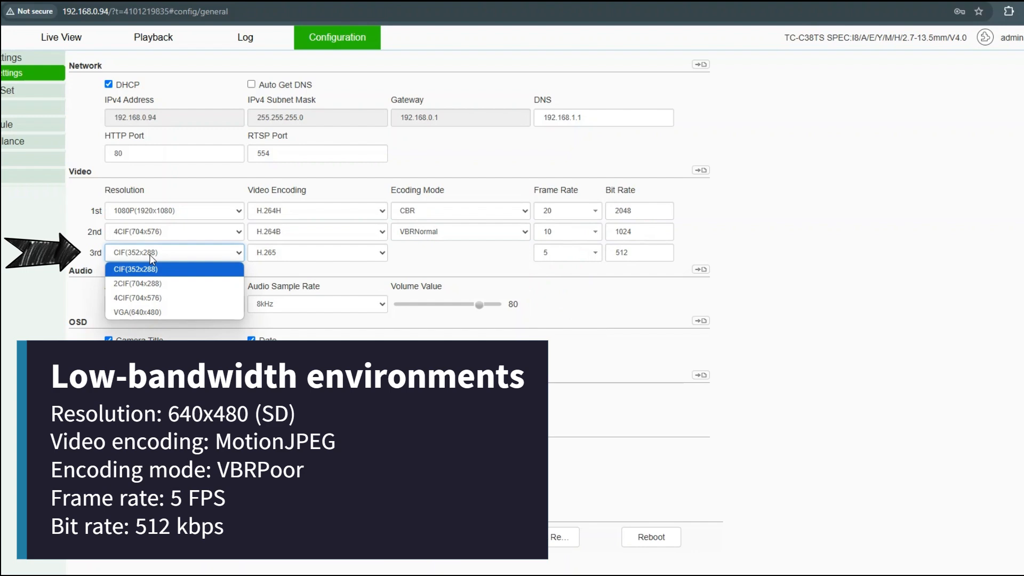
pyautogui.click(179, 313)
pyautogui.click(277, 257)
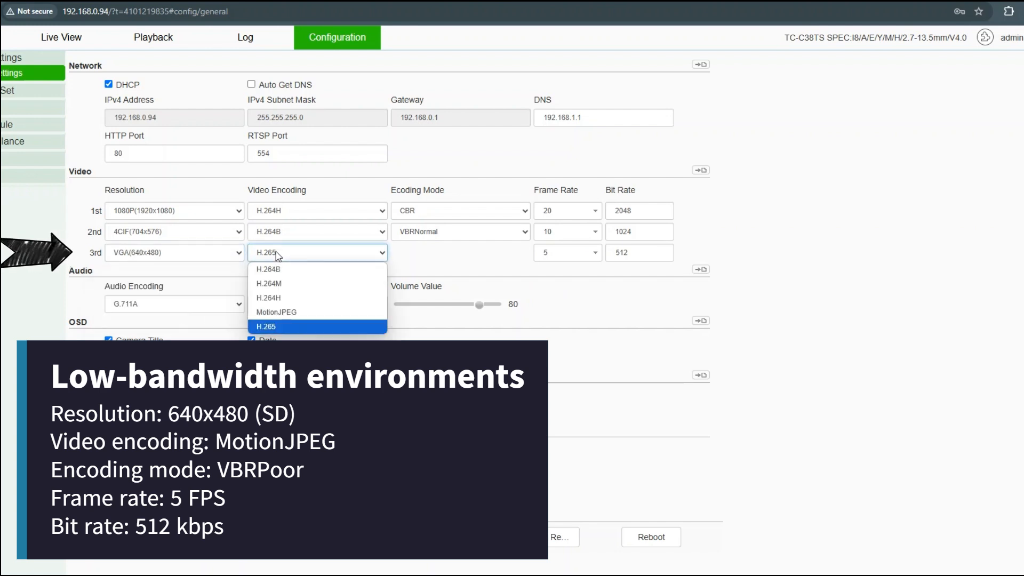
pyautogui.click(296, 312)
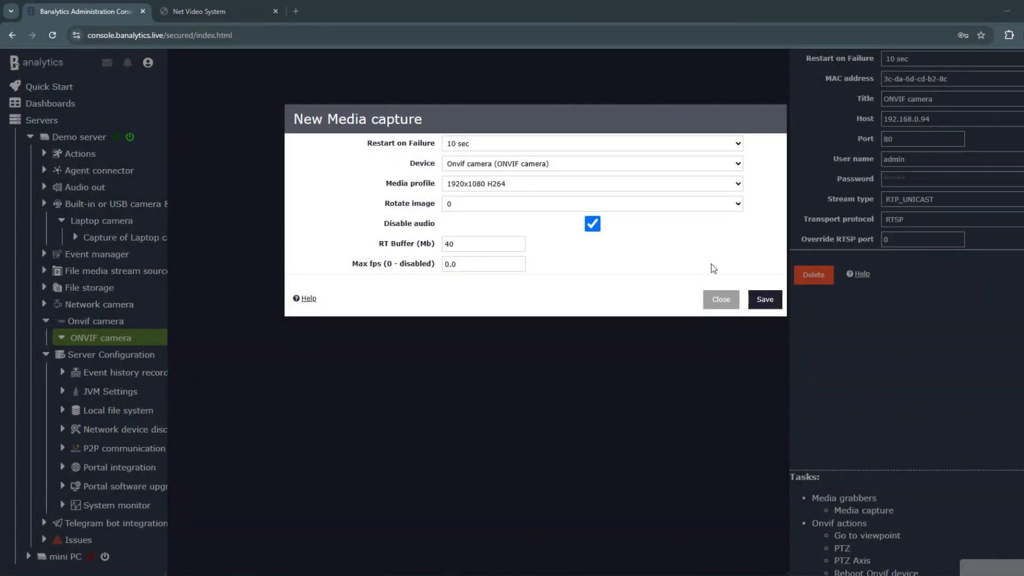
# Back in the Banalytics console, save the ONVIF camera's new Media capture task with the 1920x1080 H264 media profile
pyautogui.click(739, 184)
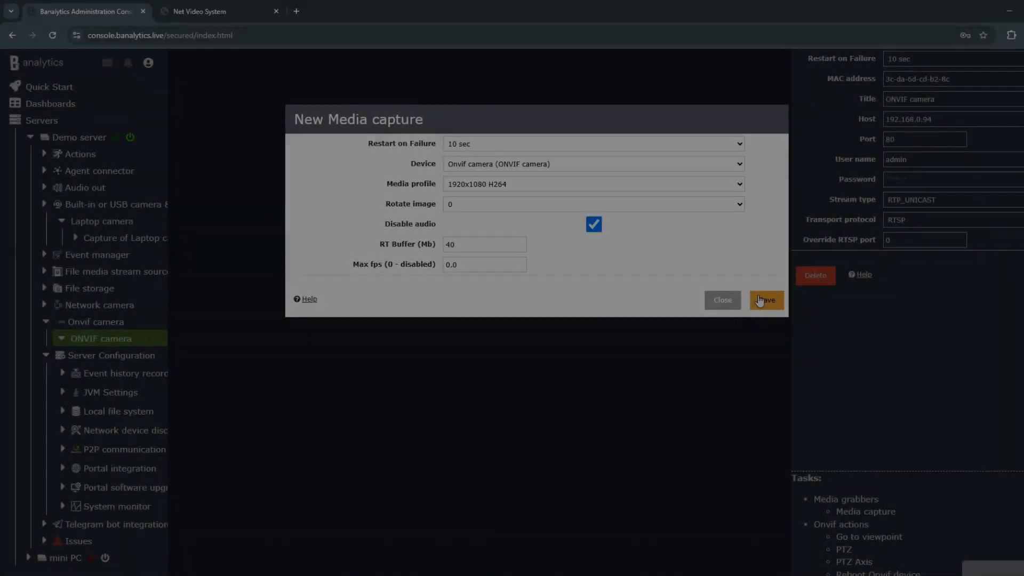
pyautogui.click(761, 300)
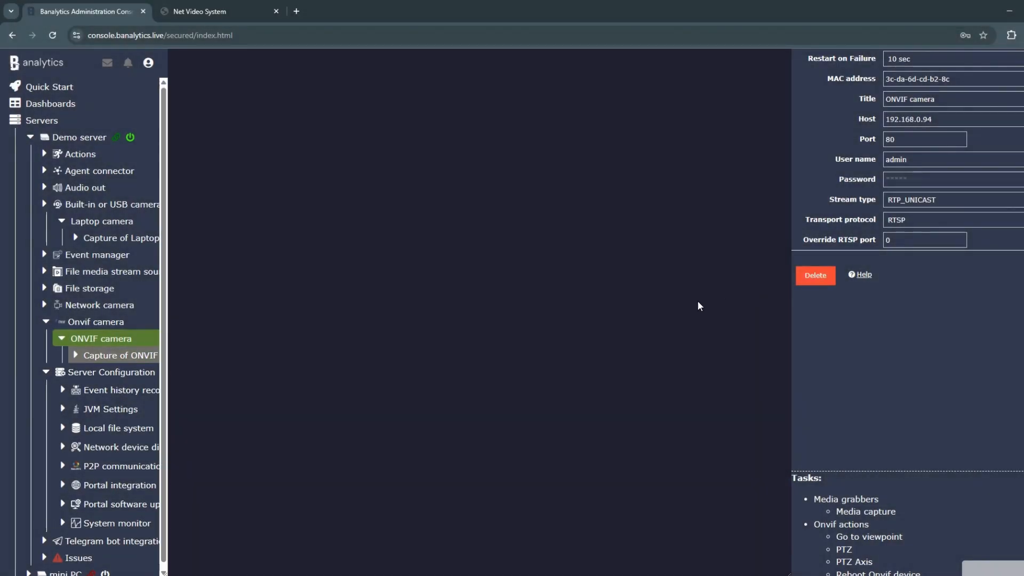
# Open the ONVIF camera's media capture task to view its live video
pyautogui.click(132, 364)
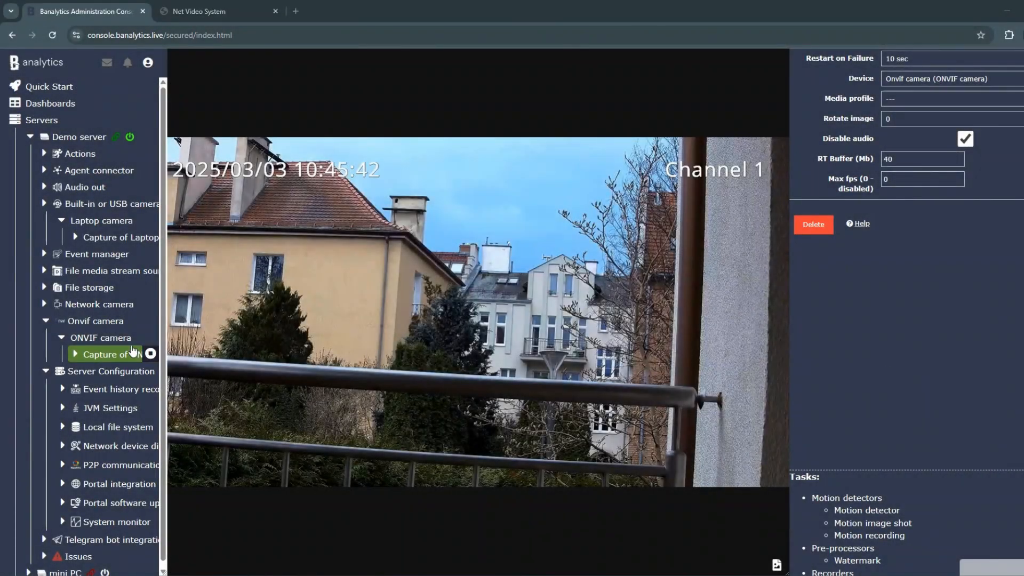
# Change the ONVIF camera's transport protocol to HTTP in its device settings
pyautogui.click(114, 339)
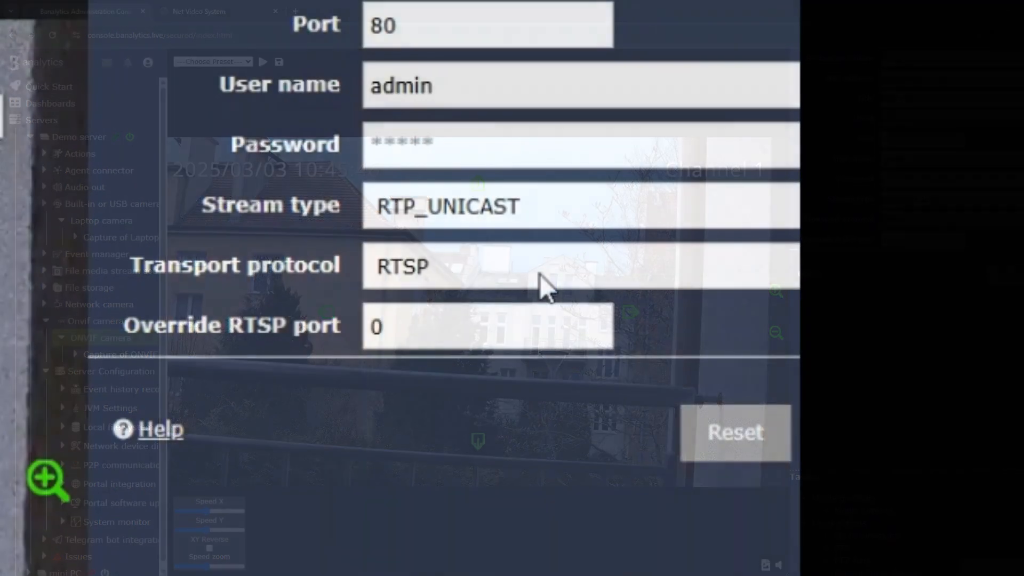
pyautogui.click(942, 224)
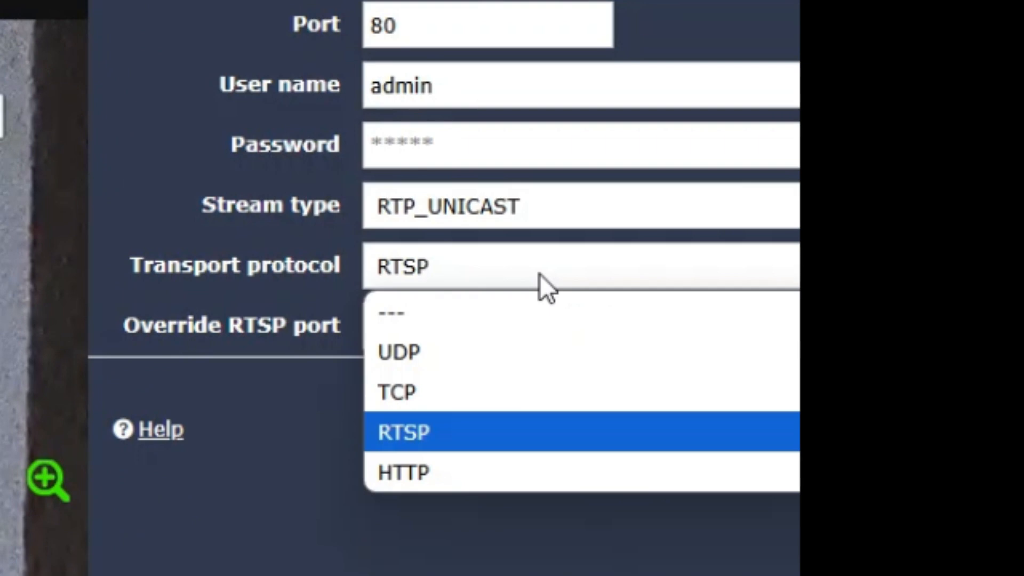
pyautogui.click(502, 482)
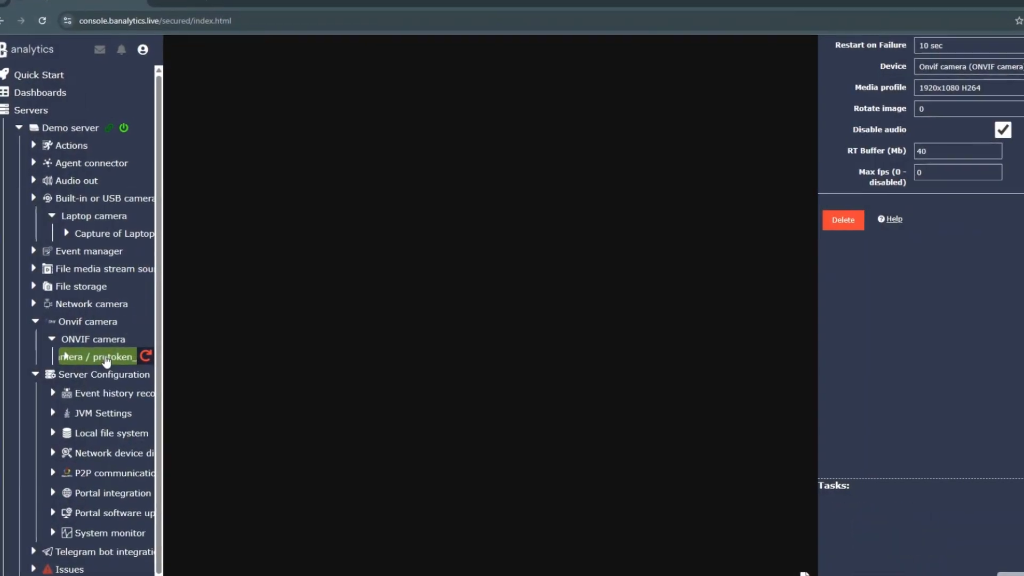
# Inspect the ONVIF camera's capture task status and check the RTSP port in the camera's Net Video System configuration page
pyautogui.click(103, 341)
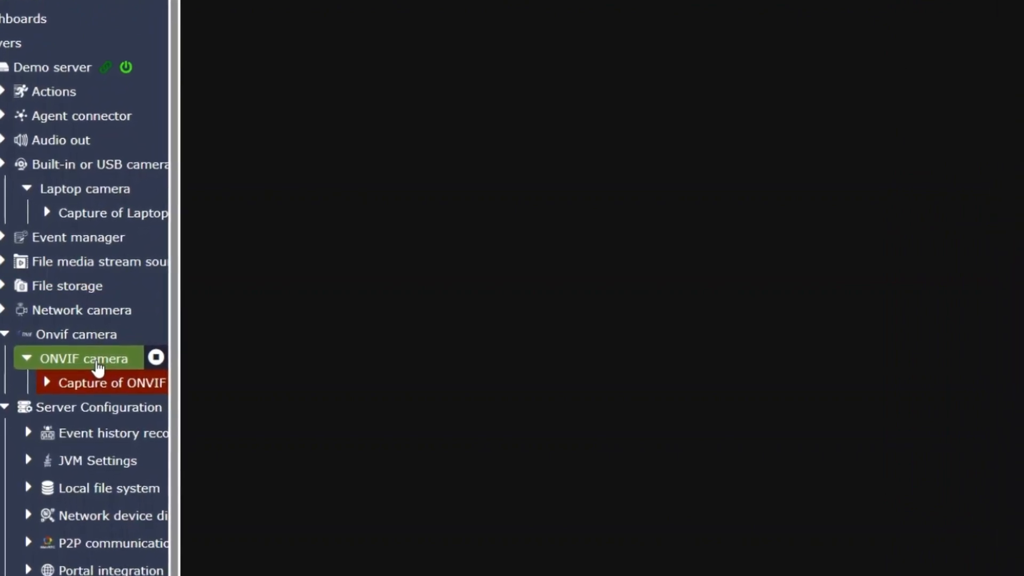
pyautogui.click(118, 377)
pyautogui.moveTo(160, 385)
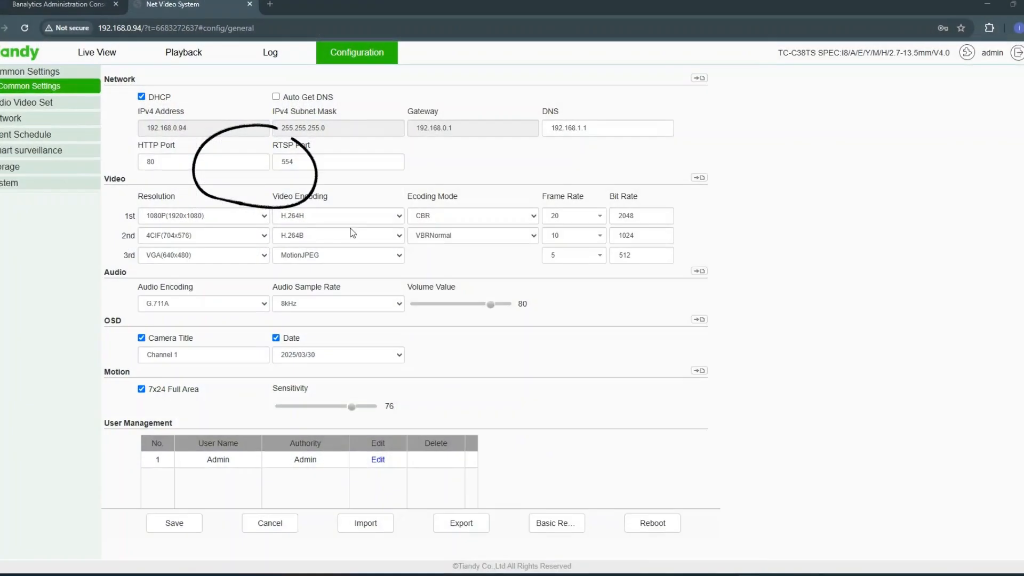
pyautogui.click(302, 164)
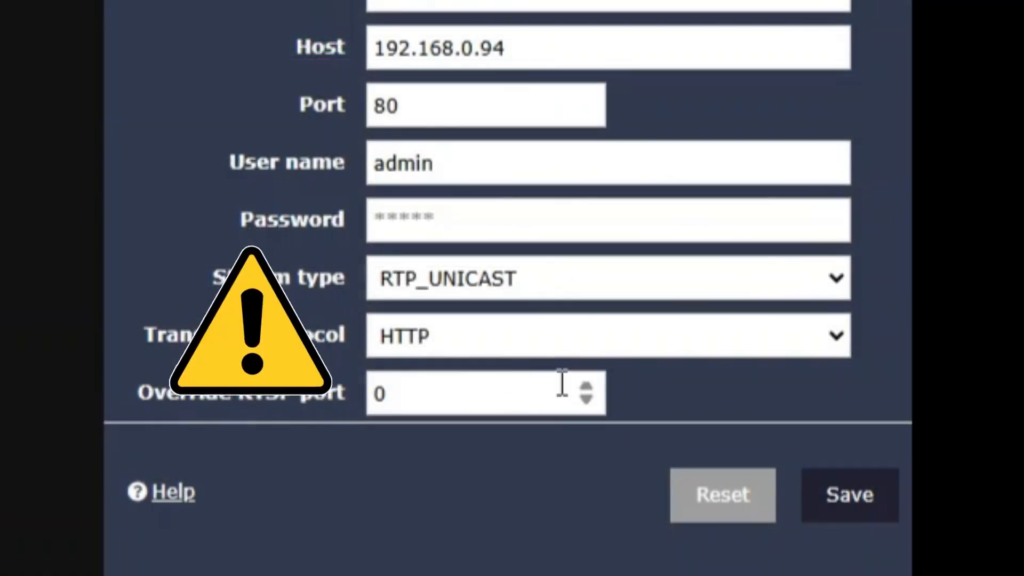
# In the Banalytics console, set the ONVIF camera's transport protocol to RTSP and save the device settings
pyautogui.click(485, 336)
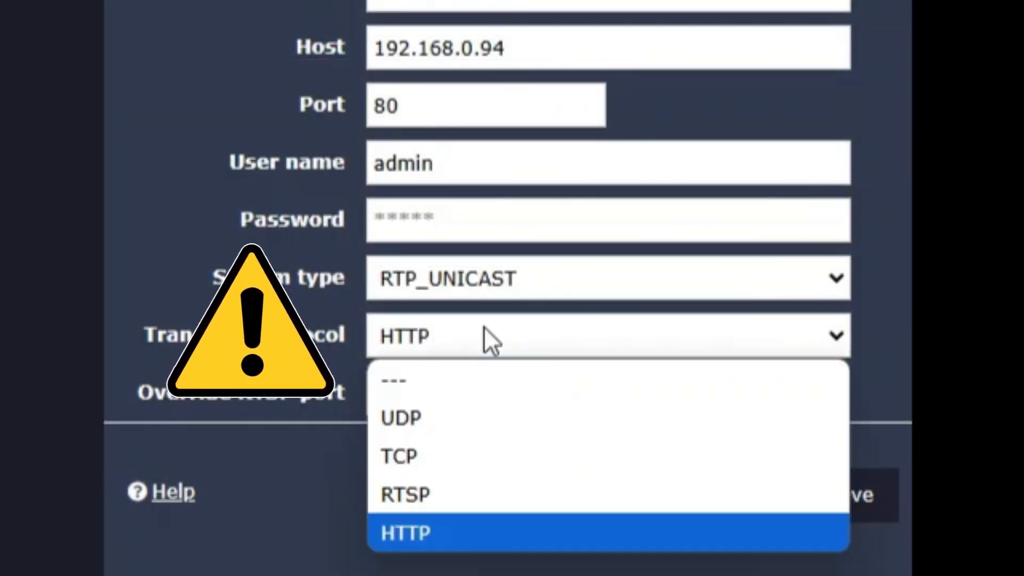
pyautogui.click(483, 493)
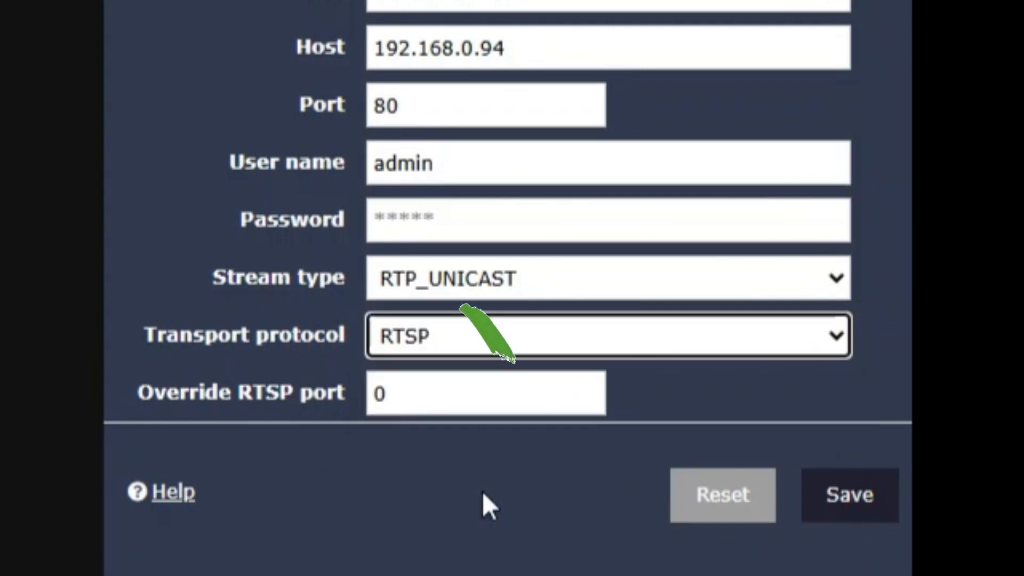
pyautogui.click(844, 498)
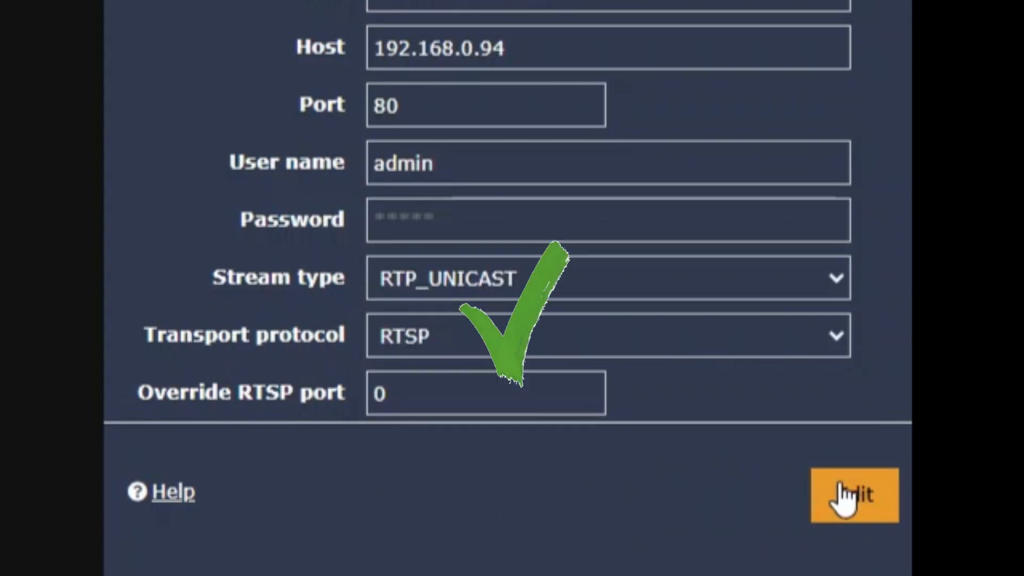